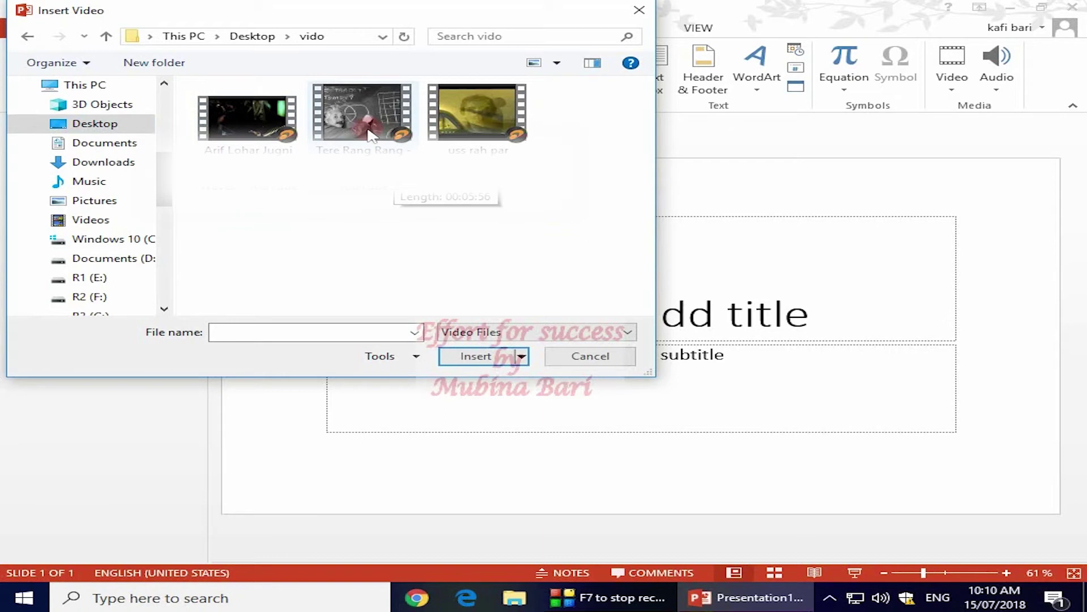
- Insert the "Tere Rang Rang" video from the vido folder into the slide and select it
{"action": "left_click", "coordinate": [371, 135]}
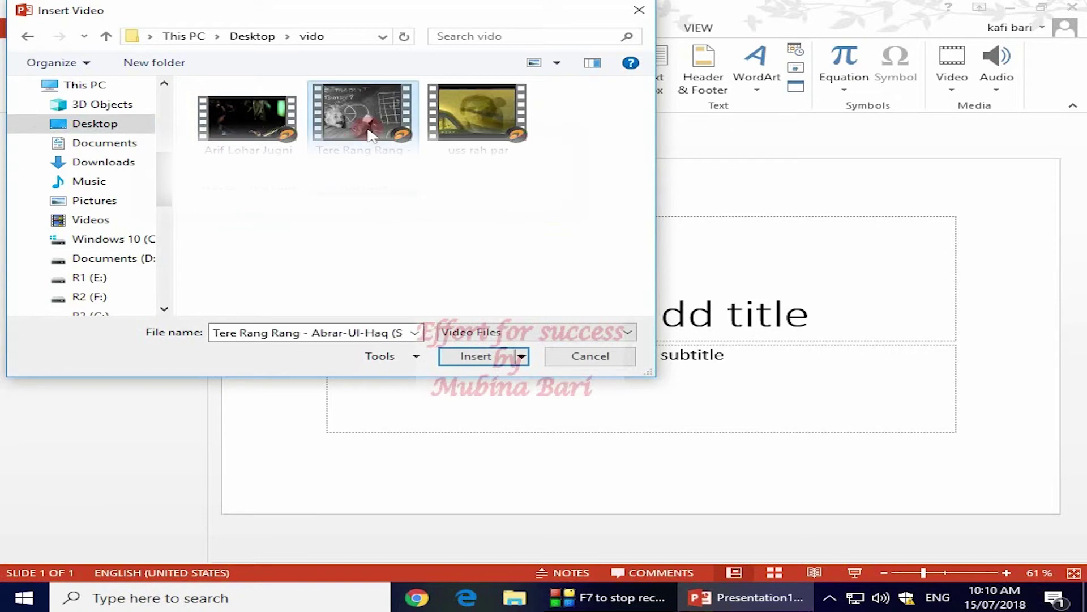
{"action": "left_click", "coordinate": [475, 355]}
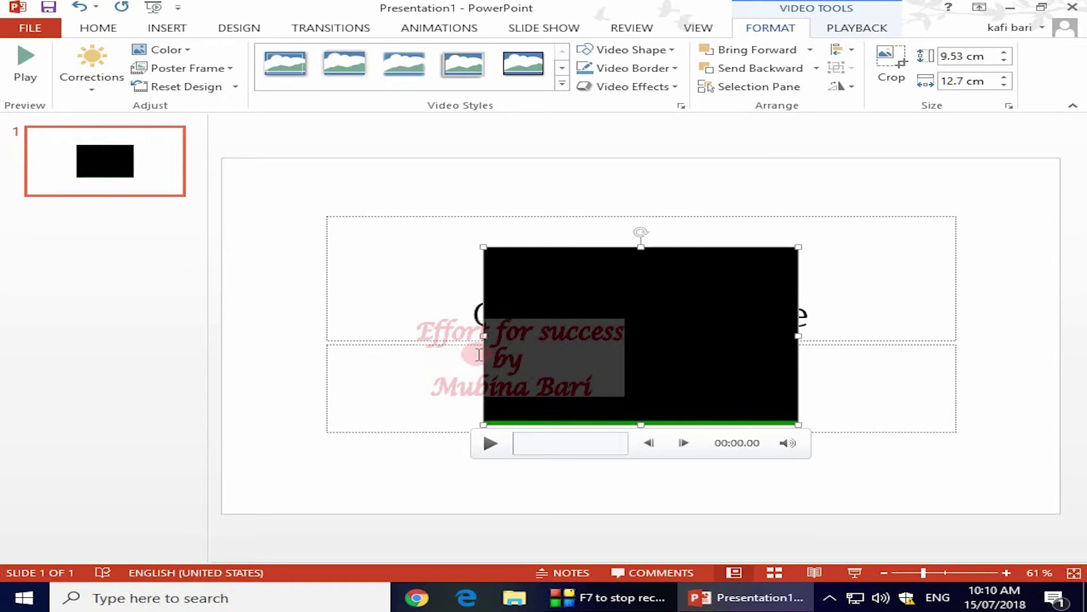
{"action": "left_click", "coordinate": [639, 286]}
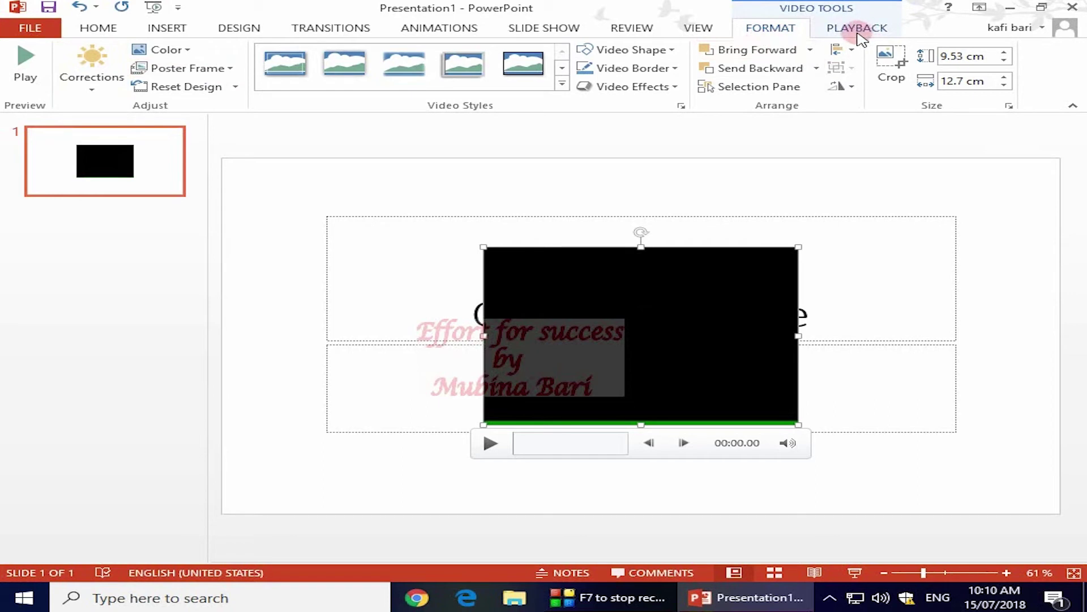
- Play the slide show to check the video, lower its playback volume, and exit at the end of the show
{"action": "left_click", "coordinate": [25, 59]}
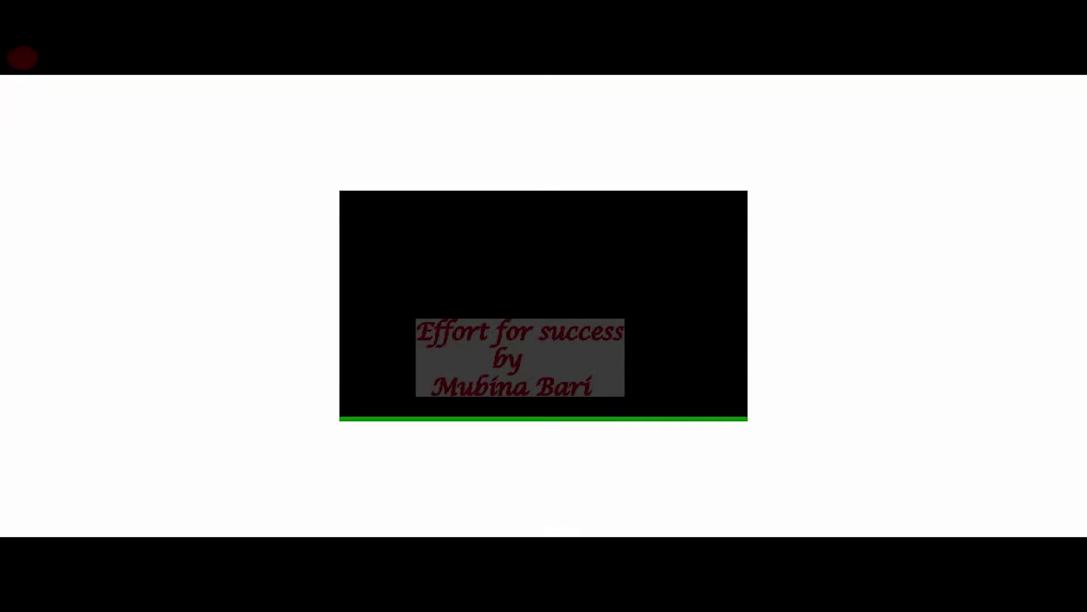
{"action": "mouse_move", "coordinate": [382, 316]}
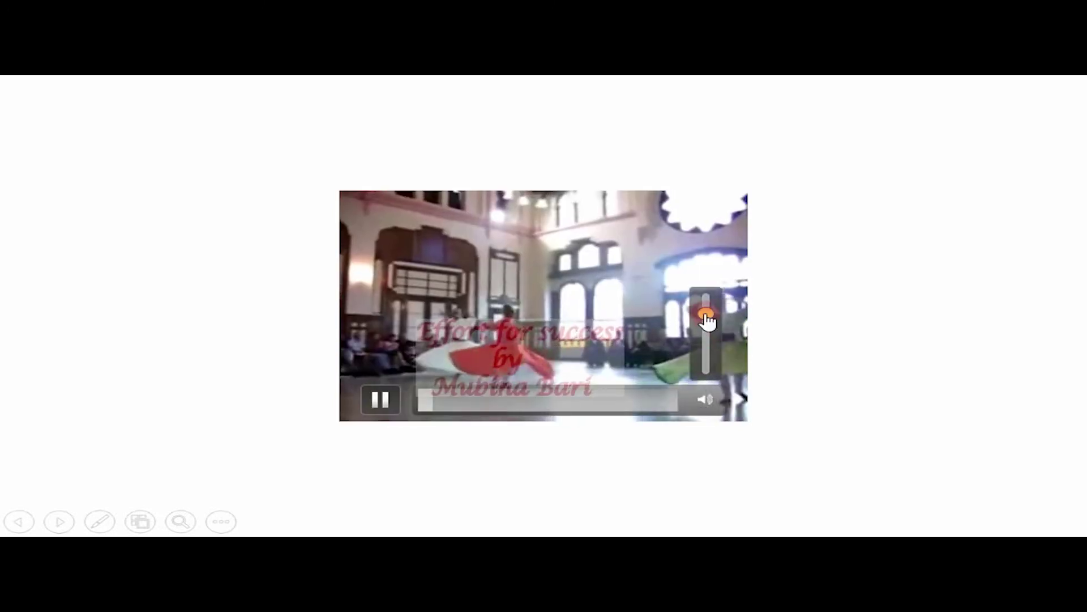
{"action": "left_click_drag", "start_coordinate": [707, 315], "coordinate": [709, 363]}
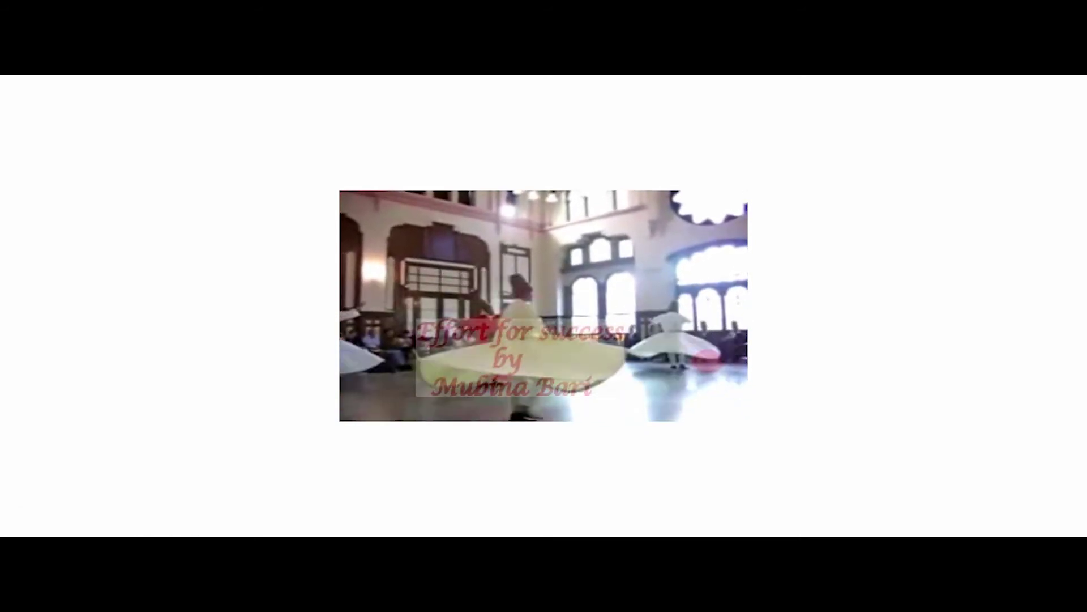
{"action": "mouse_move", "coordinate": [668, 394]}
{"action": "mouse_move", "coordinate": [705, 400]}
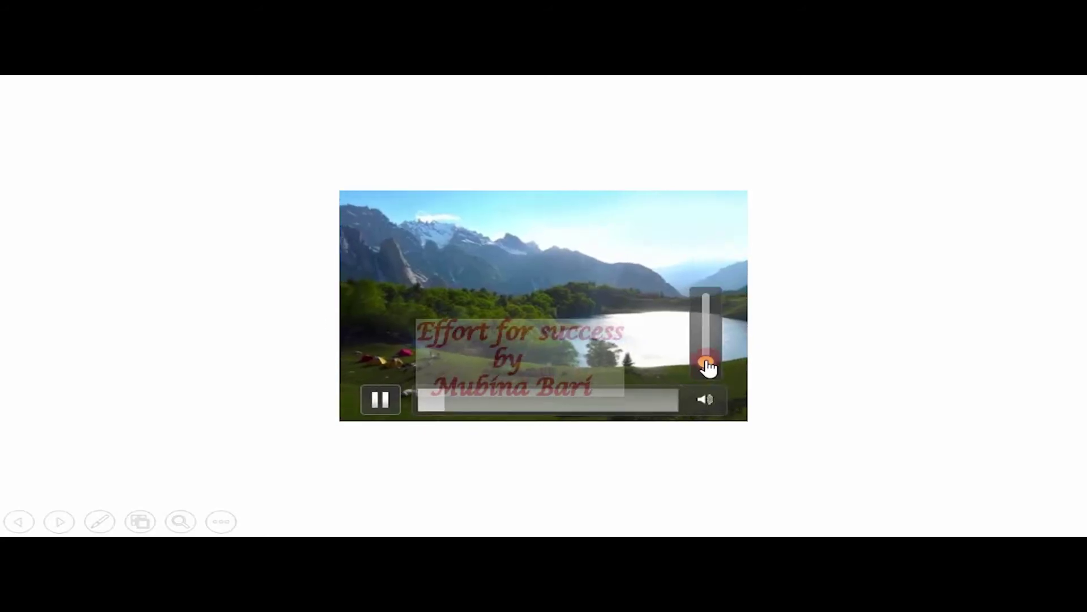
{"action": "left_click", "coordinate": [59, 522]}
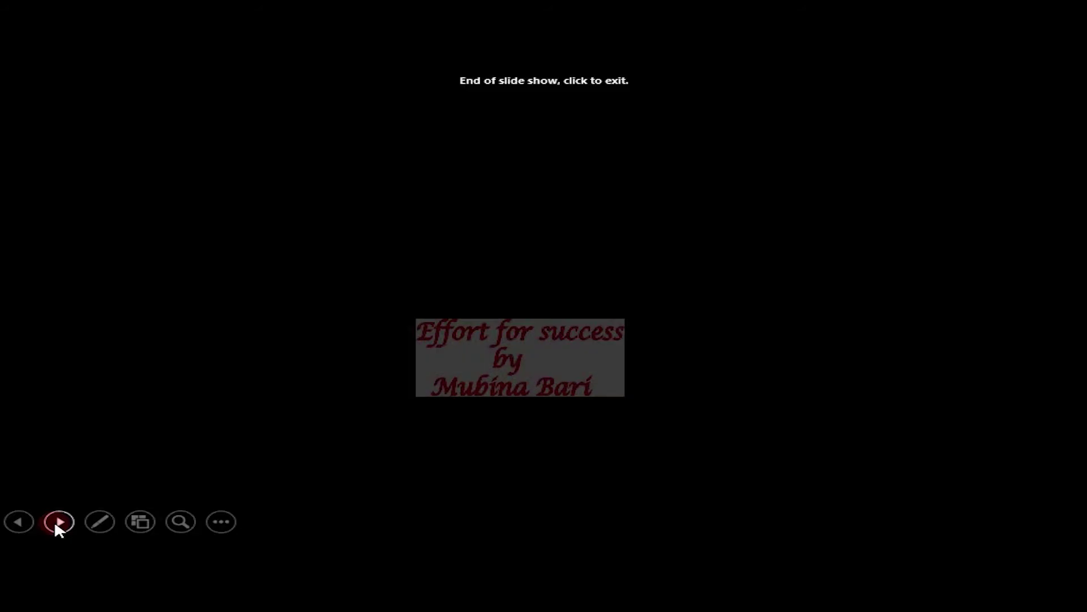
{"action": "left_click", "coordinate": [59, 527]}
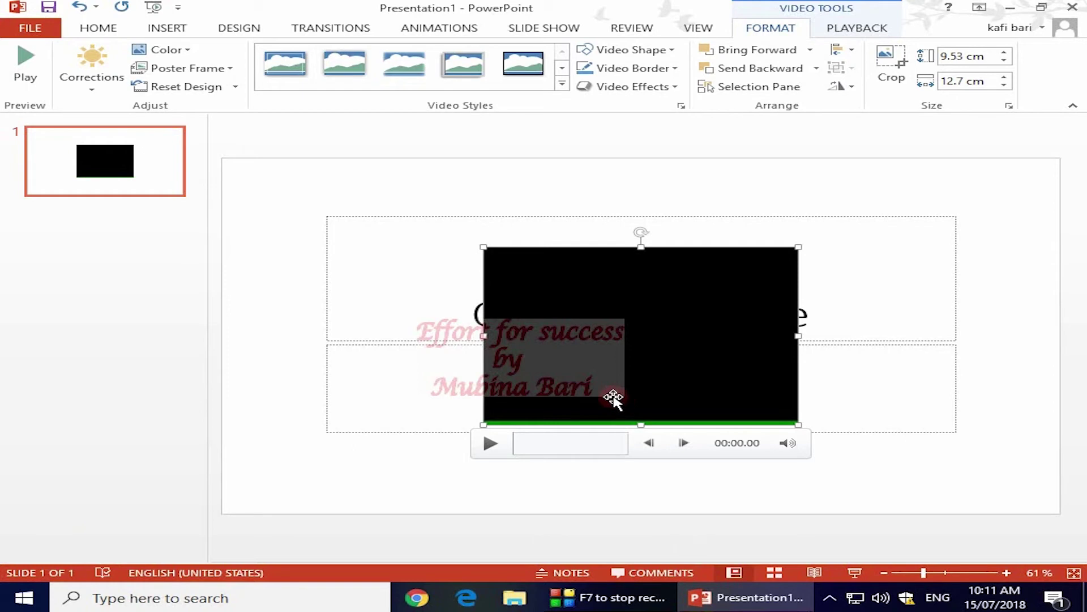
- Preview the video directly on the slide in normal view and pause it
{"action": "left_click", "coordinate": [668, 220]}
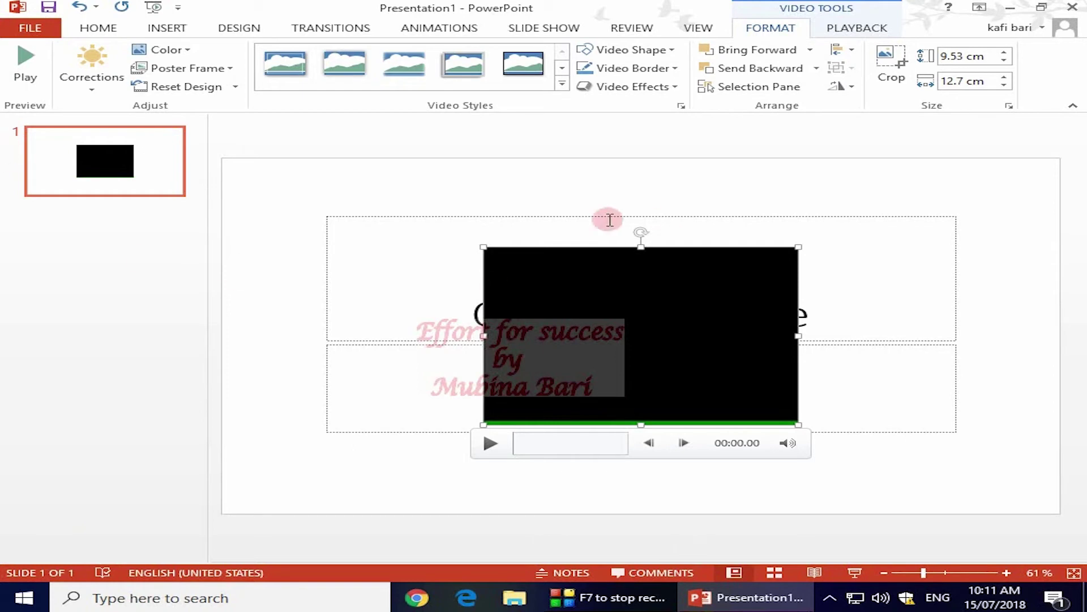
{"action": "left_click", "coordinate": [36, 58]}
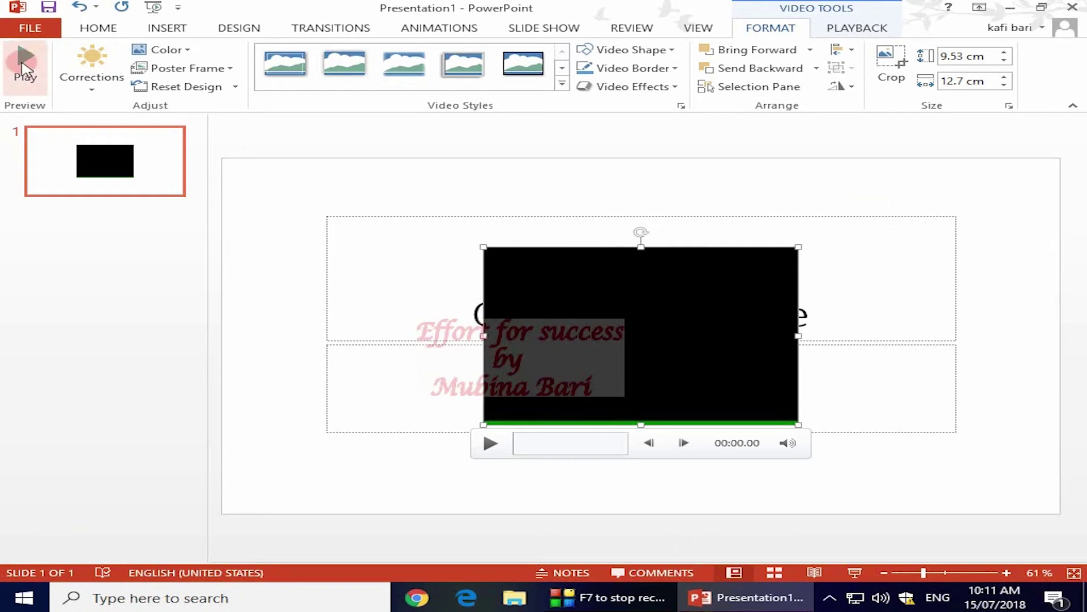
{"action": "left_click", "coordinate": [25, 66]}
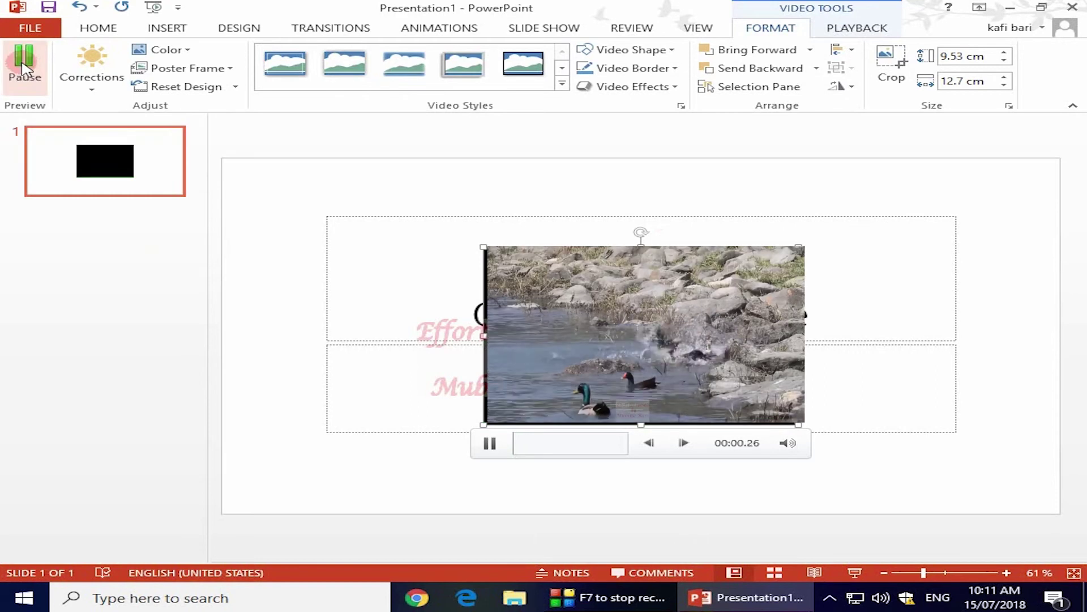
{"action": "left_click", "coordinate": [132, 320]}
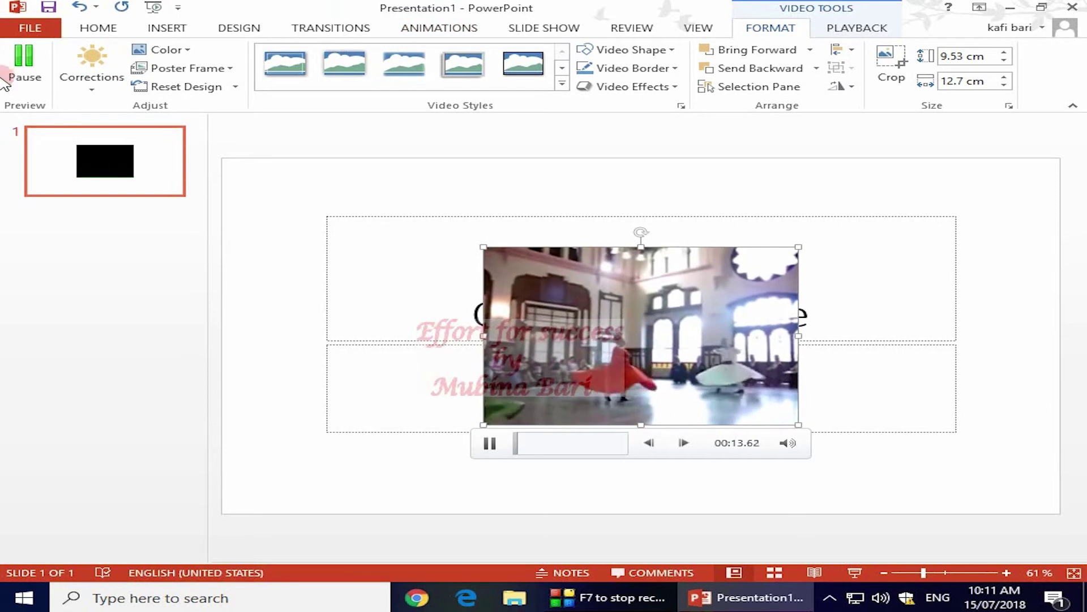
{"action": "left_click", "coordinate": [25, 68]}
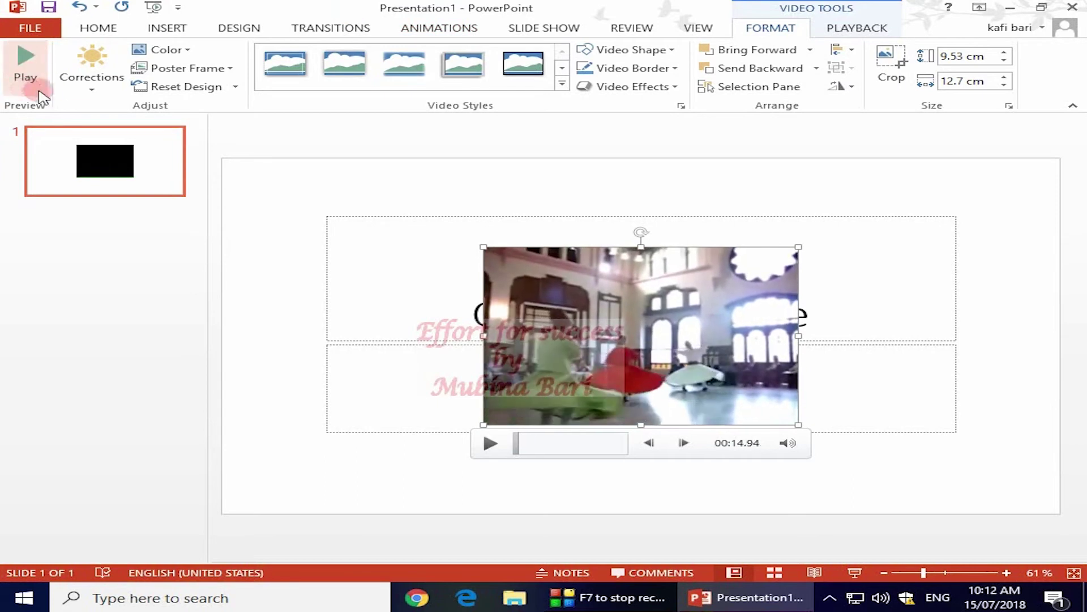
- Look through the brightness and contrast corrections and recolor the video with the light gray variation
{"action": "left_click", "coordinate": [92, 91]}
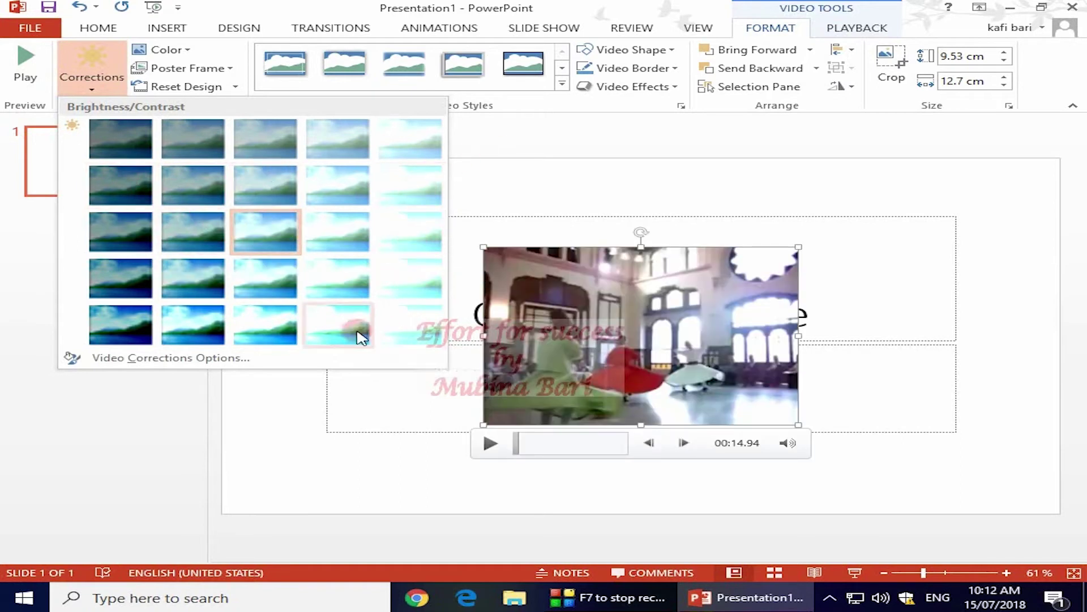
{"action": "left_click", "coordinate": [185, 50]}
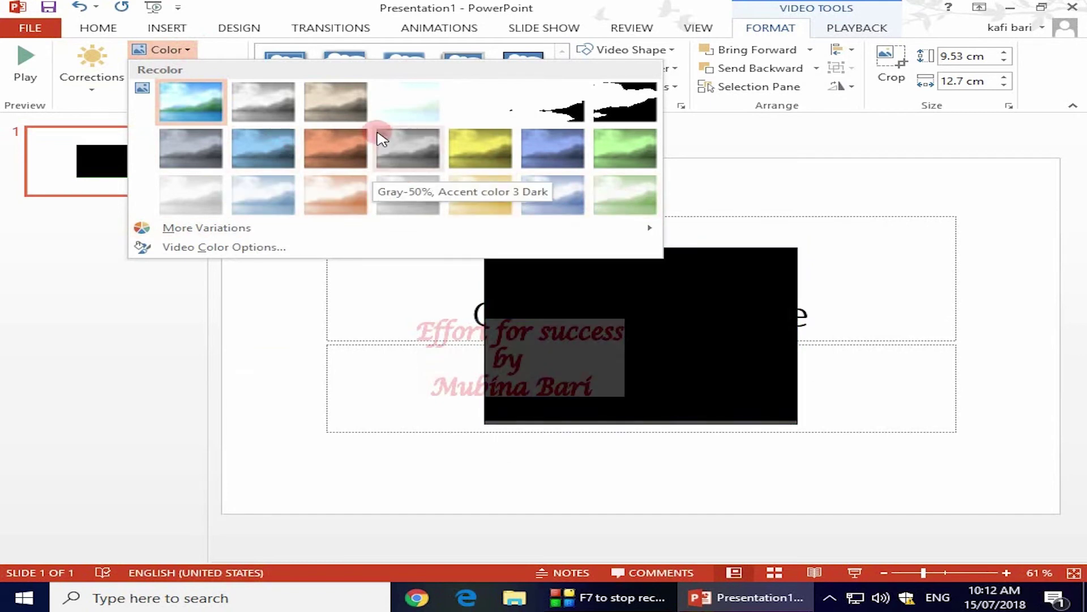
{"action": "left_click", "coordinate": [171, 207]}
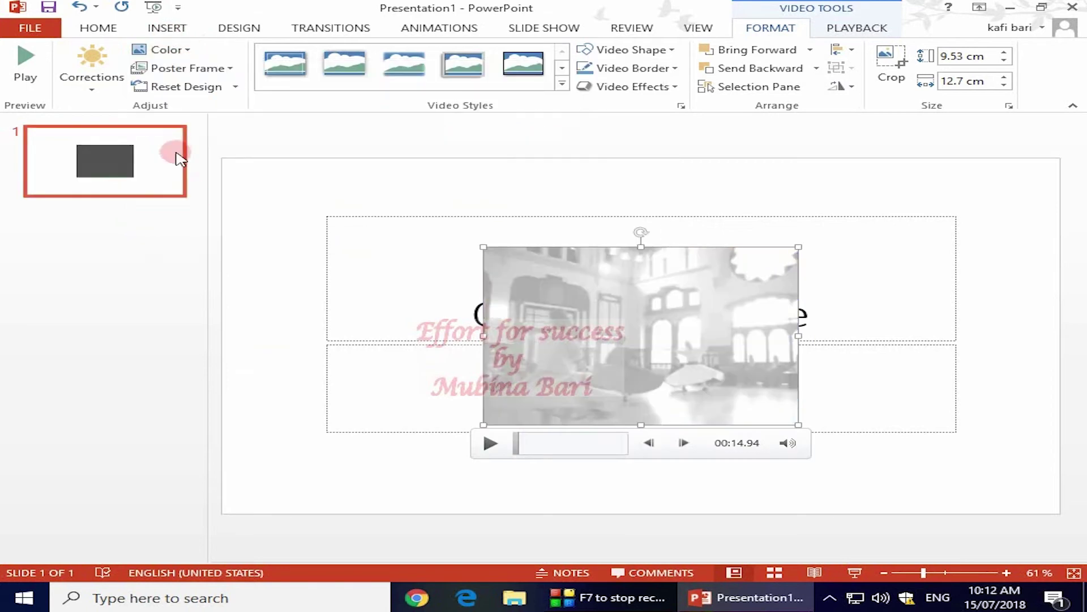
- Set the video's poster frame to the logo250 image from the art folder on the Desktop
{"action": "left_click", "coordinate": [227, 69]}
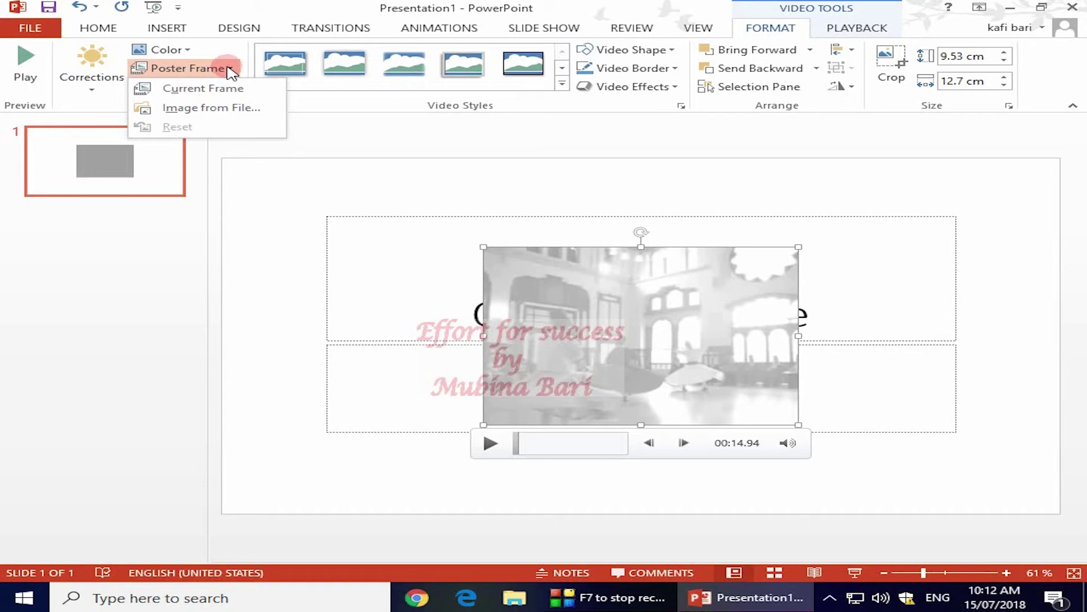
{"action": "left_click", "coordinate": [210, 109]}
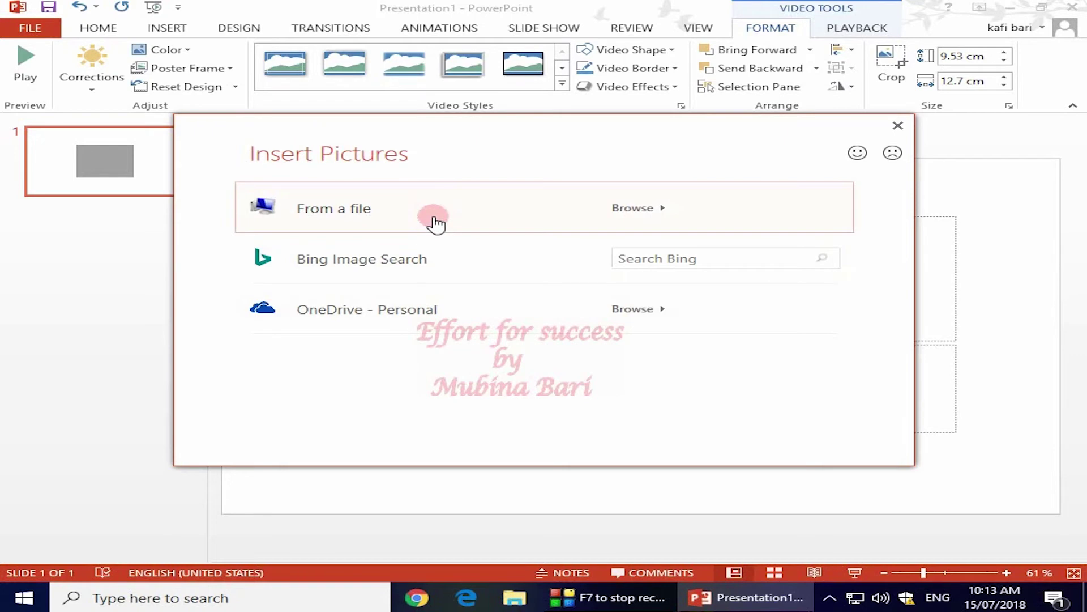
{"action": "left_click", "coordinate": [618, 216]}
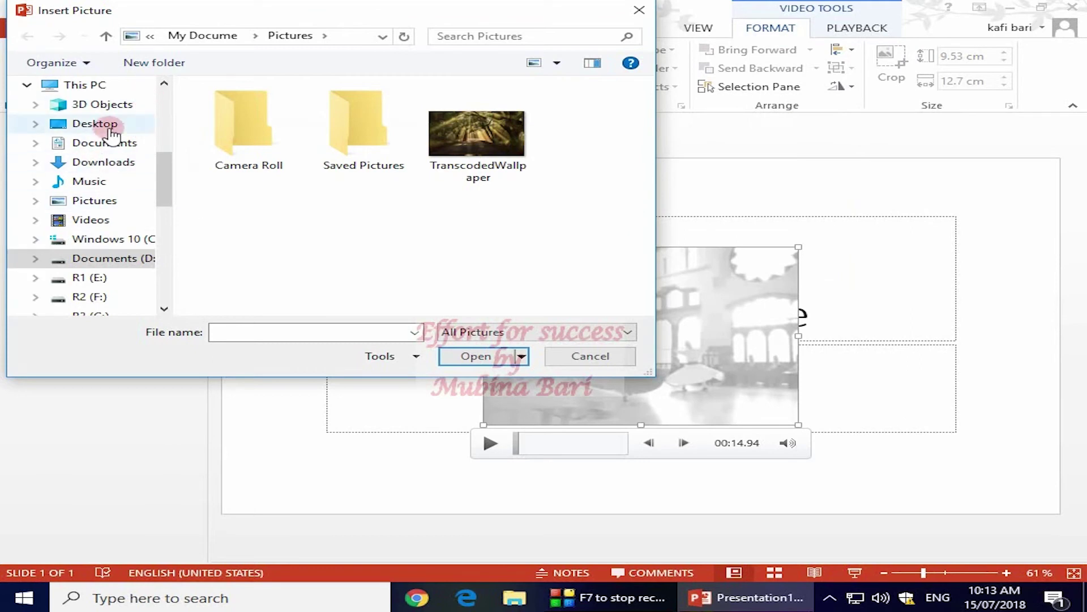
{"action": "left_click", "coordinate": [95, 123]}
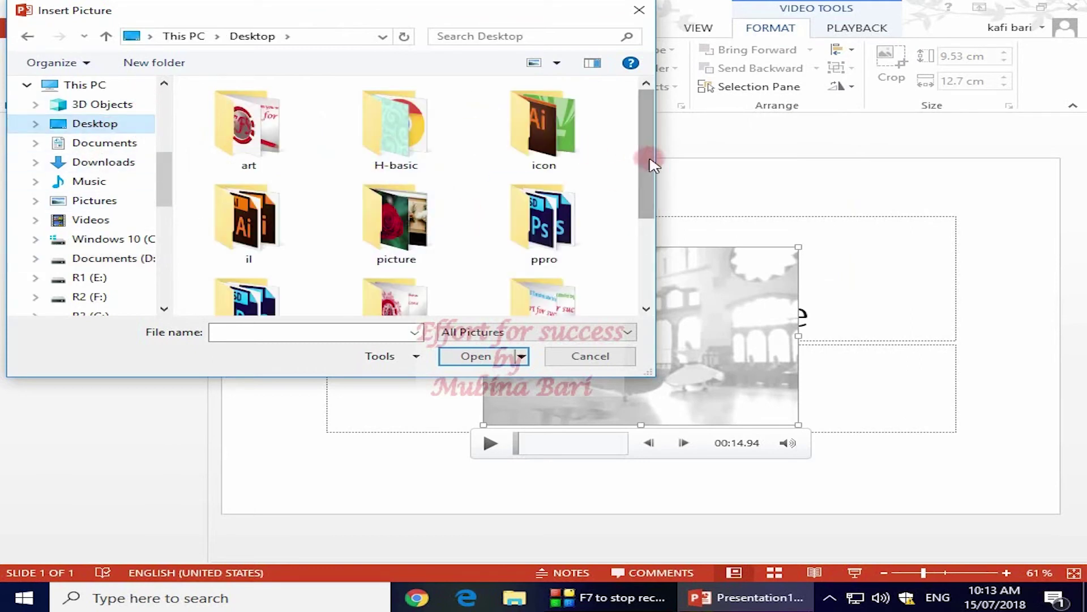
{"action": "left_click", "coordinate": [262, 153]}
{"action": "double_click", "coordinate": [262, 156]}
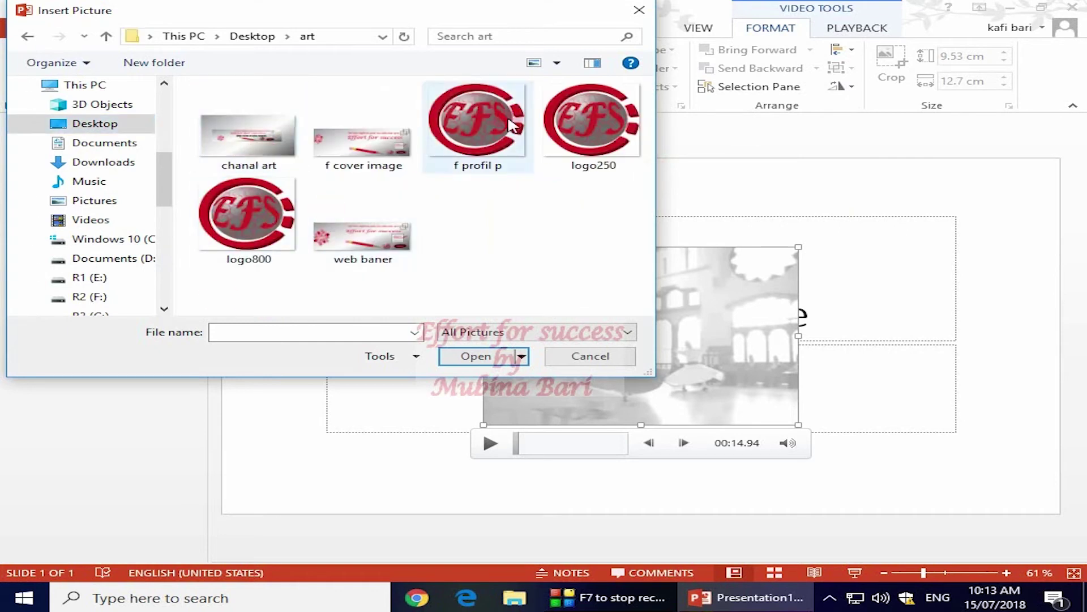
{"action": "left_click", "coordinate": [583, 122]}
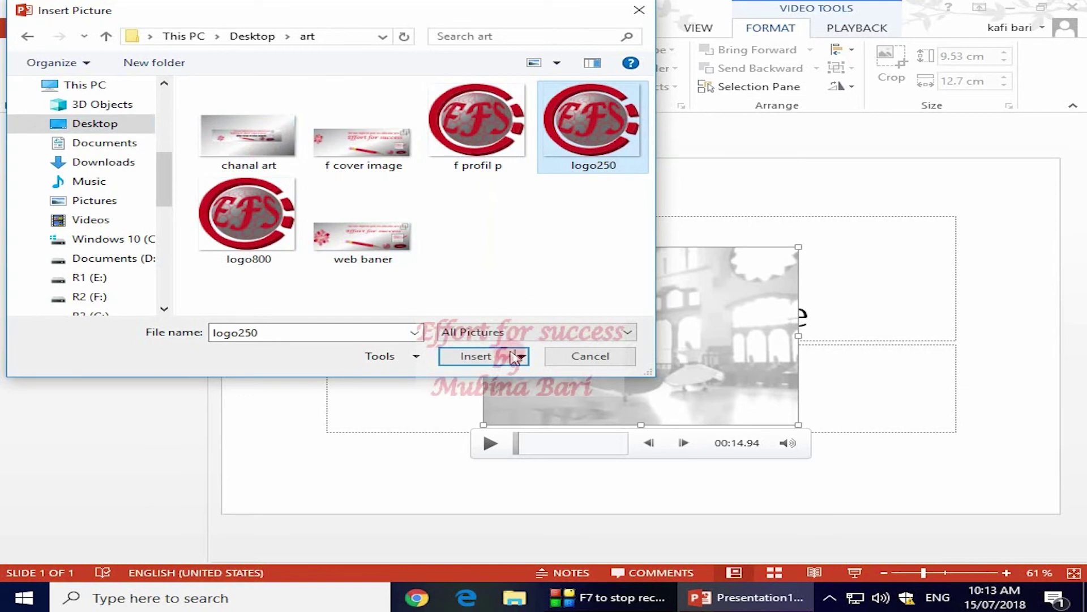
{"action": "left_click", "coordinate": [482, 357]}
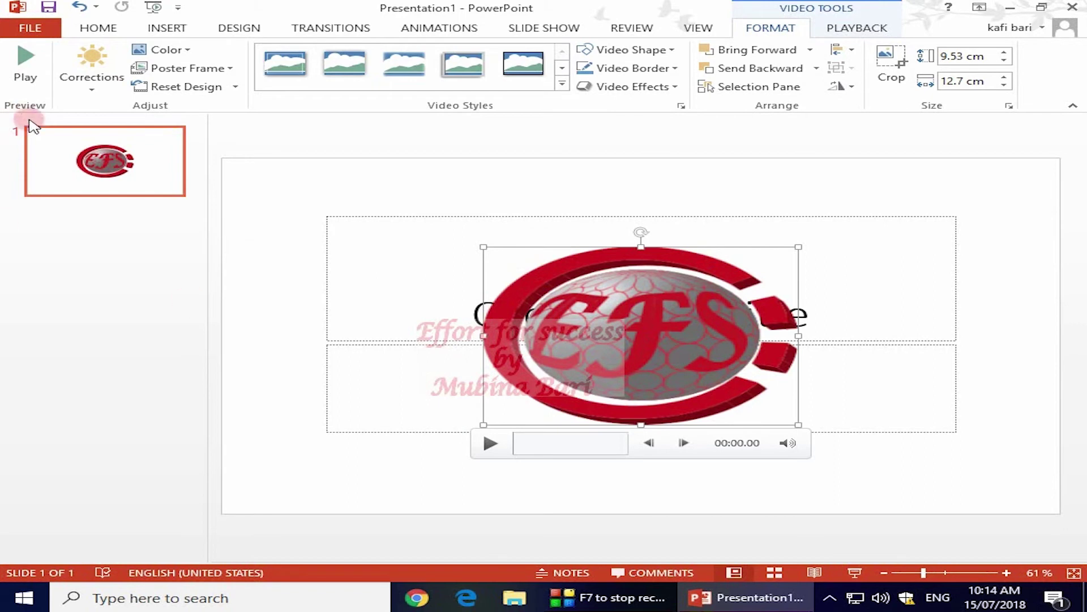
- Play the video from its logo poster frame, view the poster frame options, and pause playback
{"action": "left_click", "coordinate": [25, 58]}
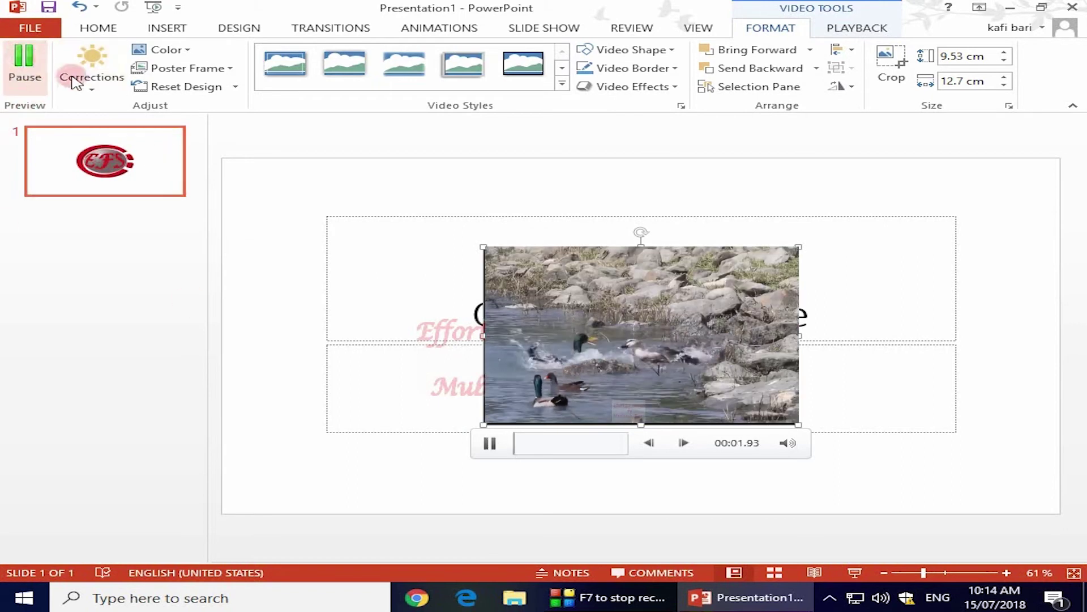
{"action": "left_click", "coordinate": [230, 69]}
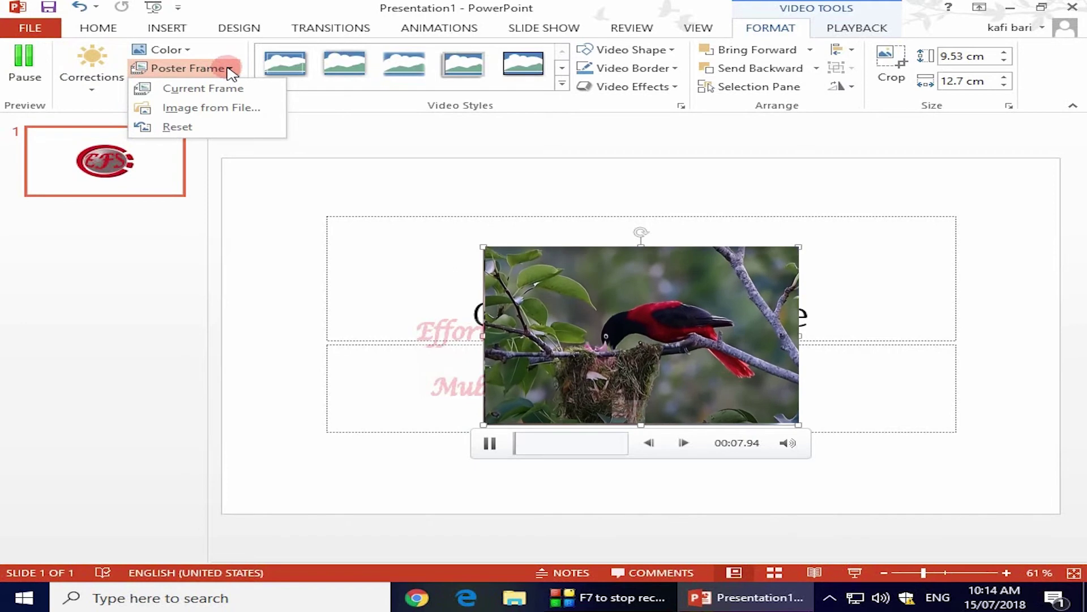
{"action": "left_click", "coordinate": [25, 68]}
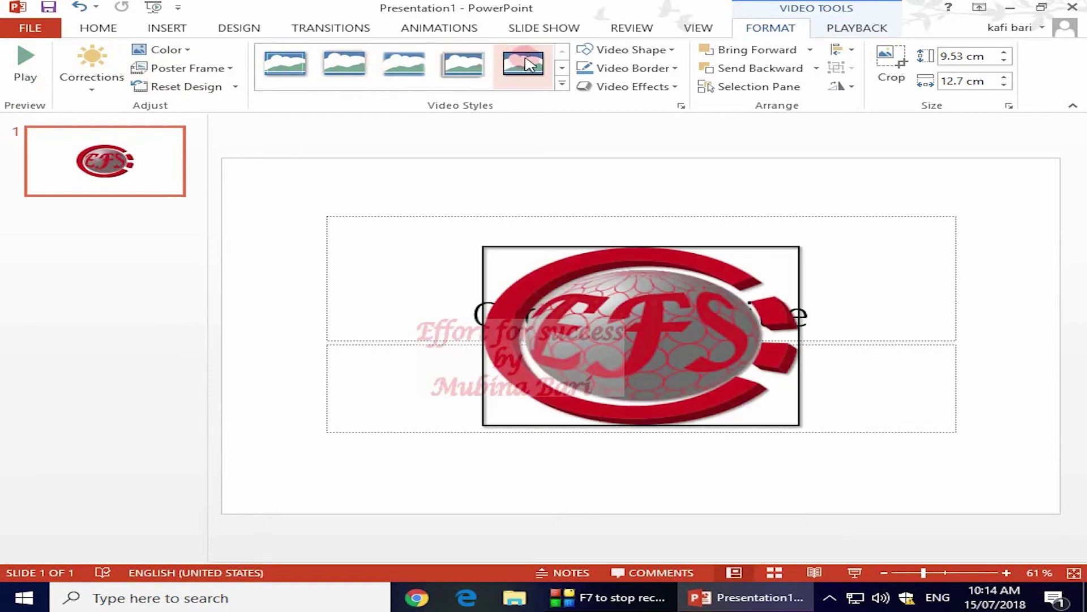
- Browse the available video shapes without choosing one, and give the video a light blue border from the standard colors
{"action": "left_click", "coordinate": [649, 50]}
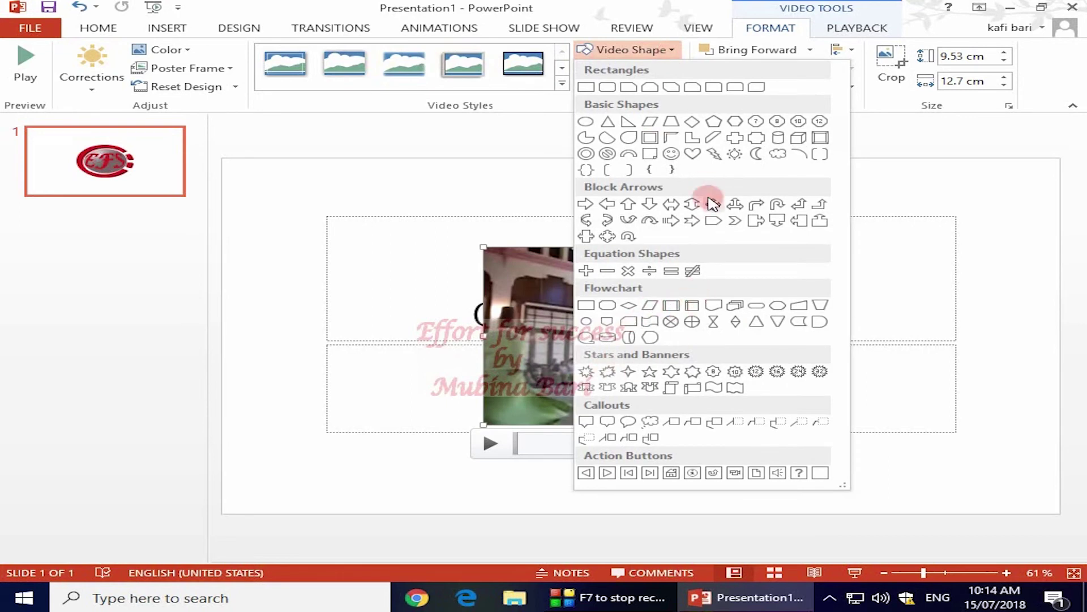
{"action": "left_click", "coordinate": [503, 160]}
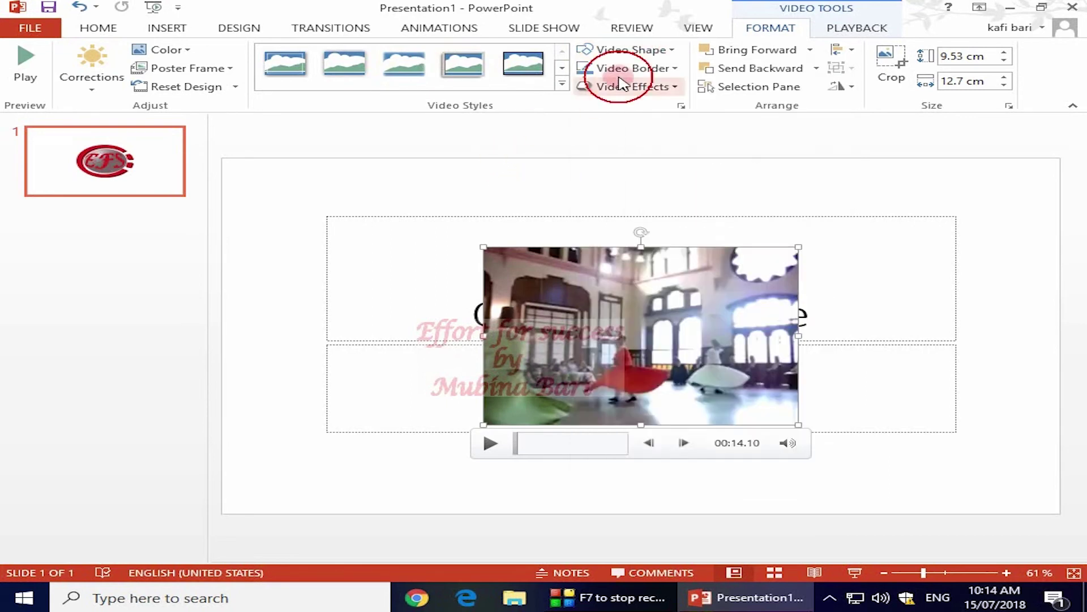
{"action": "left_click", "coordinate": [677, 68]}
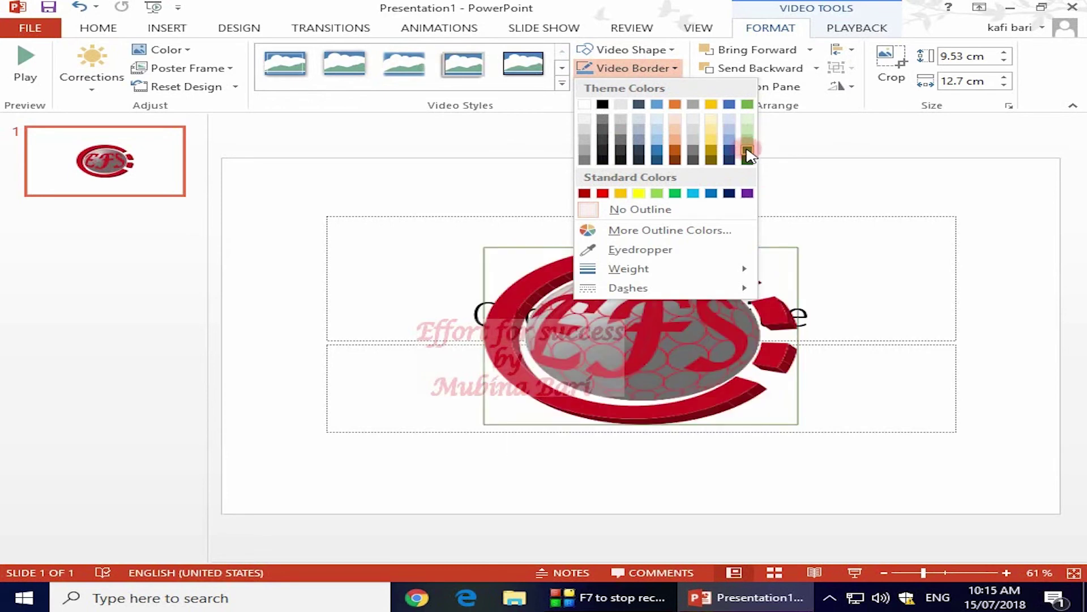
{"action": "left_click", "coordinate": [693, 193]}
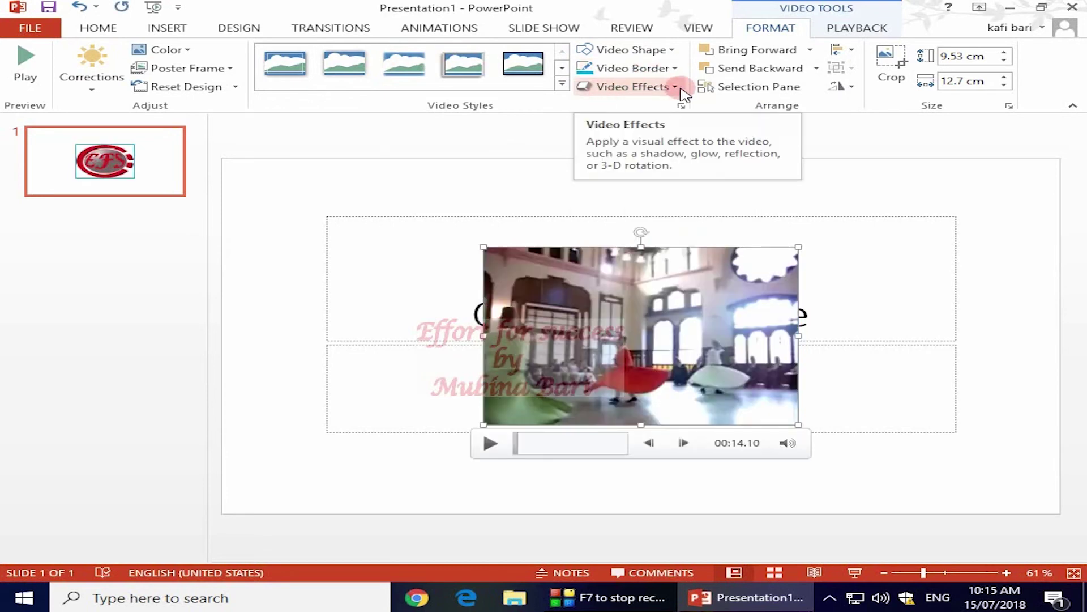
- Browse the video effects and preview a parallel 3-D rotation on the video
{"action": "left_click", "coordinate": [682, 92]}
{"action": "mouse_move", "coordinate": [648, 170]}
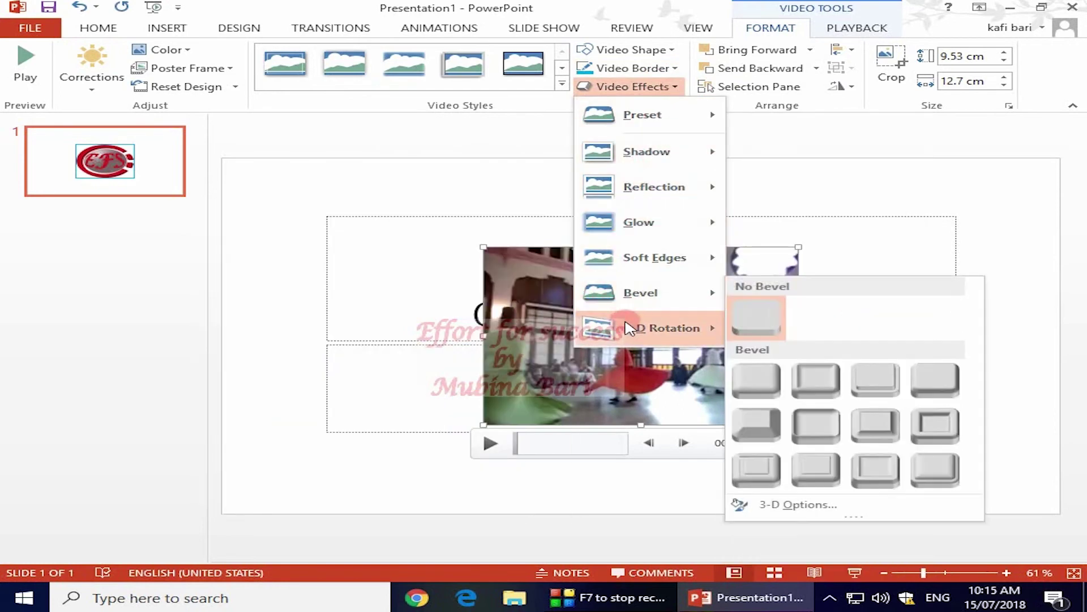
{"action": "mouse_move", "coordinate": [629, 325]}
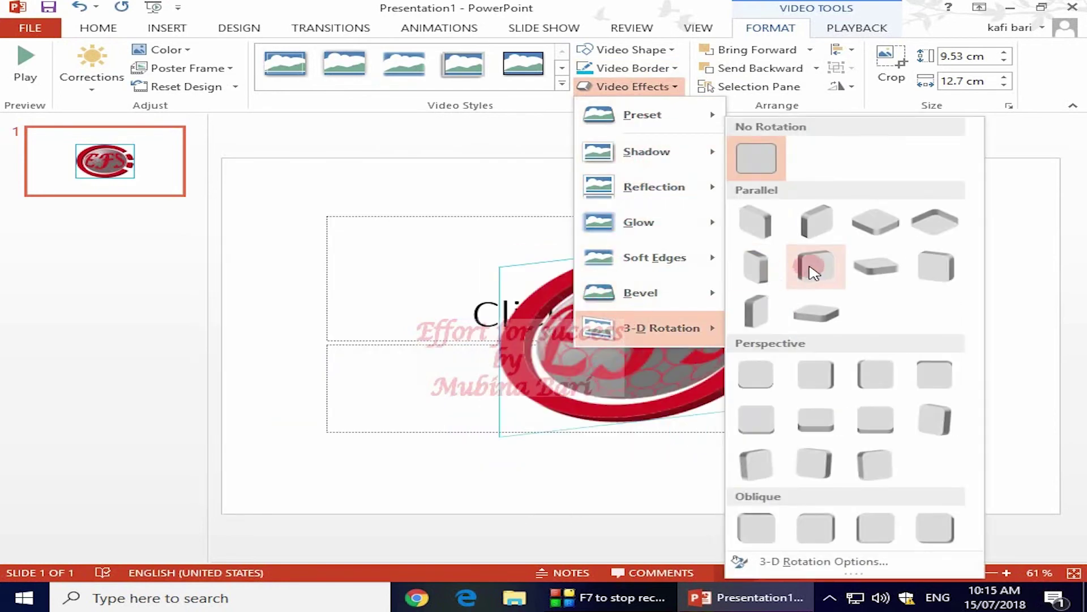